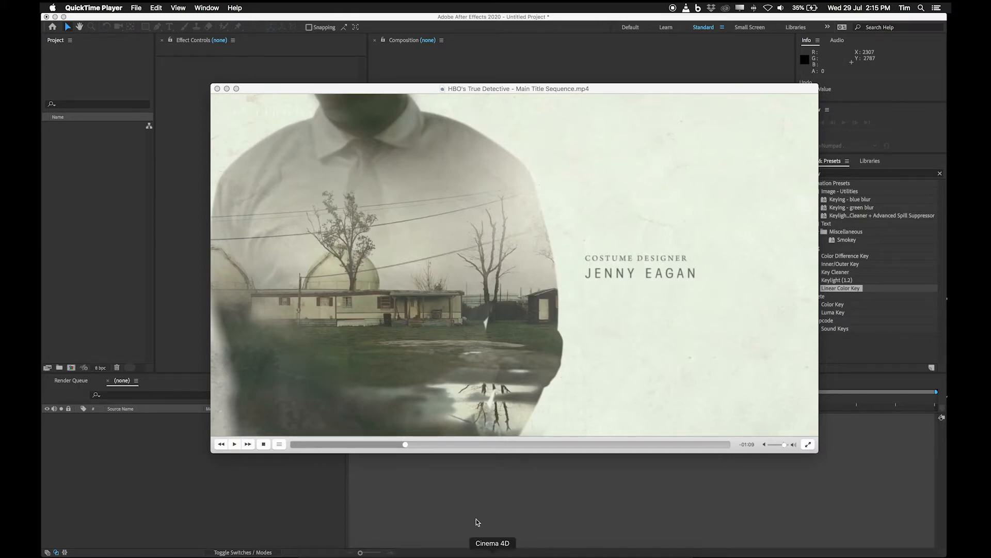
Switch to Photoshop and open the Levels adjustment for the portrait photo.
left_click(440, 554)
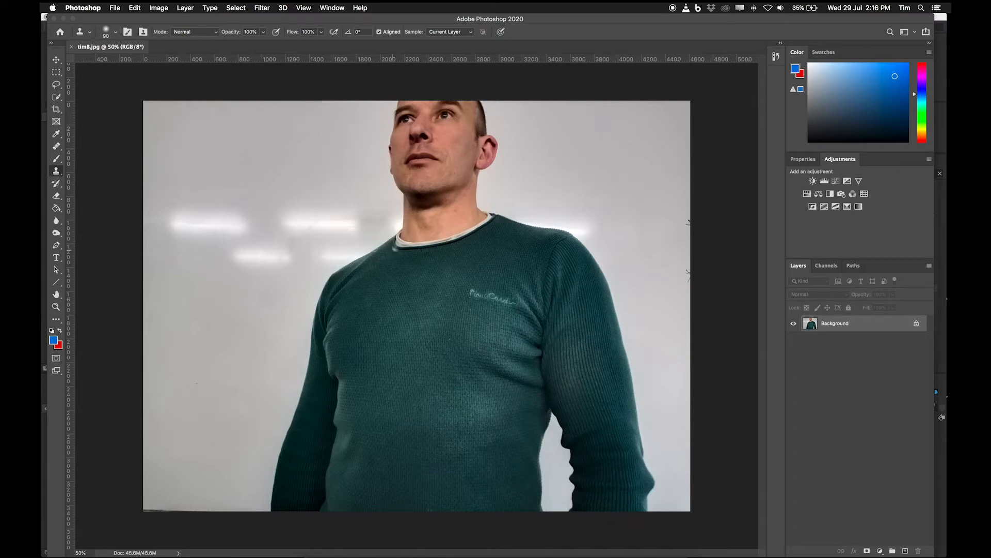
left_click(261, 7)
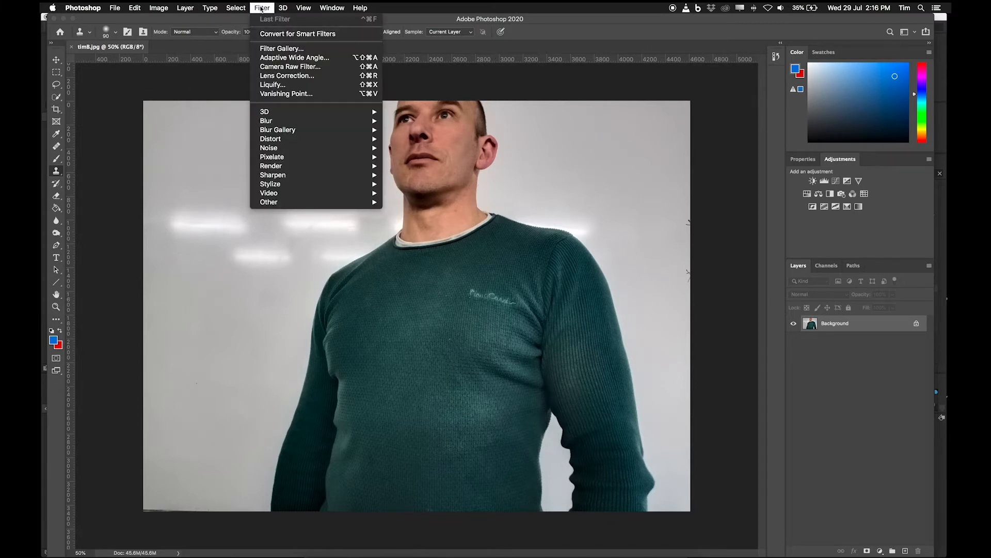
mouse_move(159, 8)
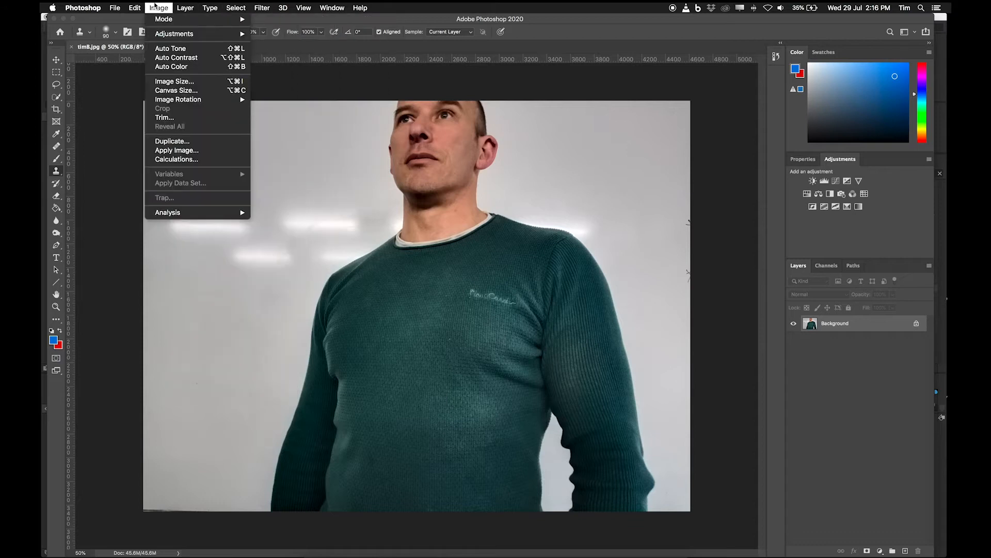
mouse_move(162, 33)
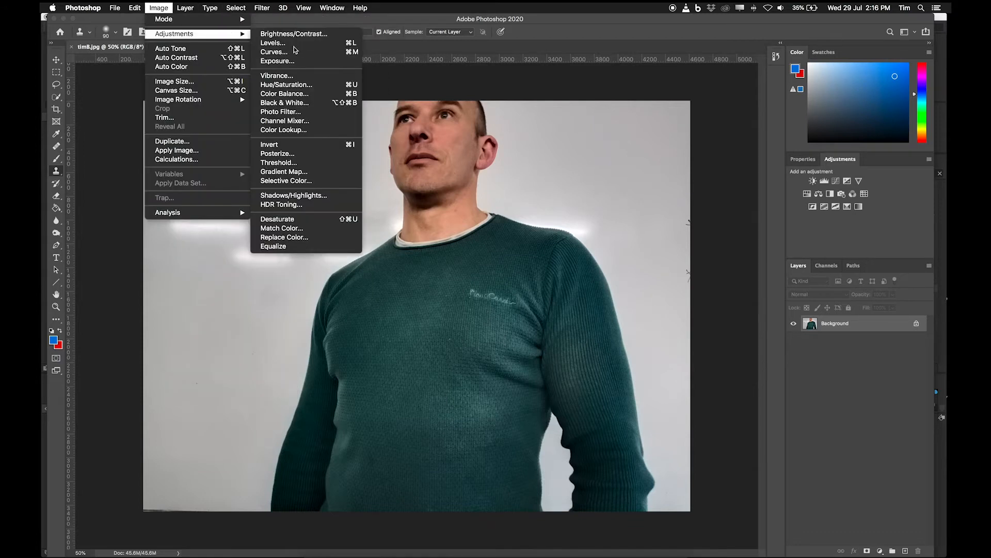
left_click(279, 42)
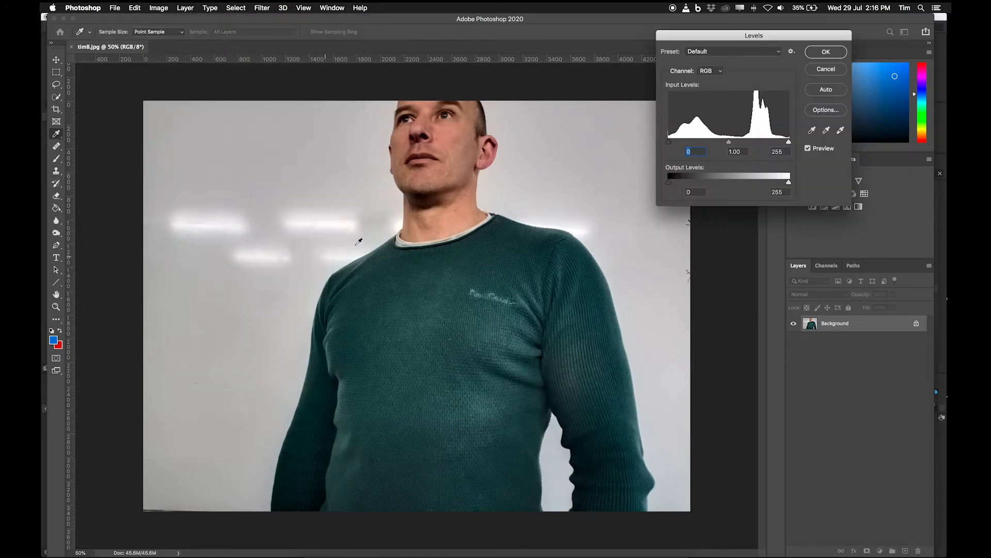
left_click_drag(790, 146, 744, 147)
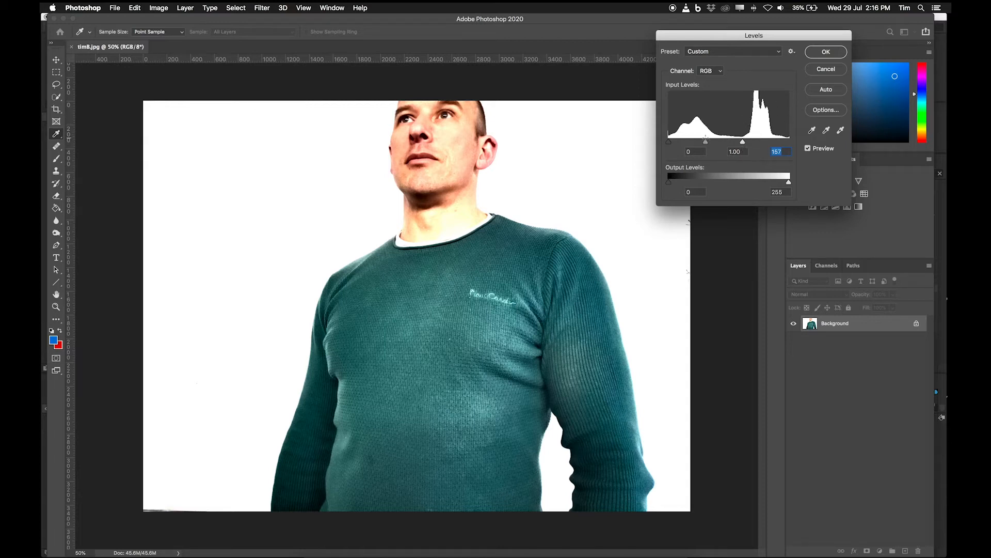
mouse_move(745, 142)
left_mouse_down()
mouse_move(788, 141)
mouse_move(742, 142)
left_mouse_up()
left_click_drag(743, 142, 800, 150)
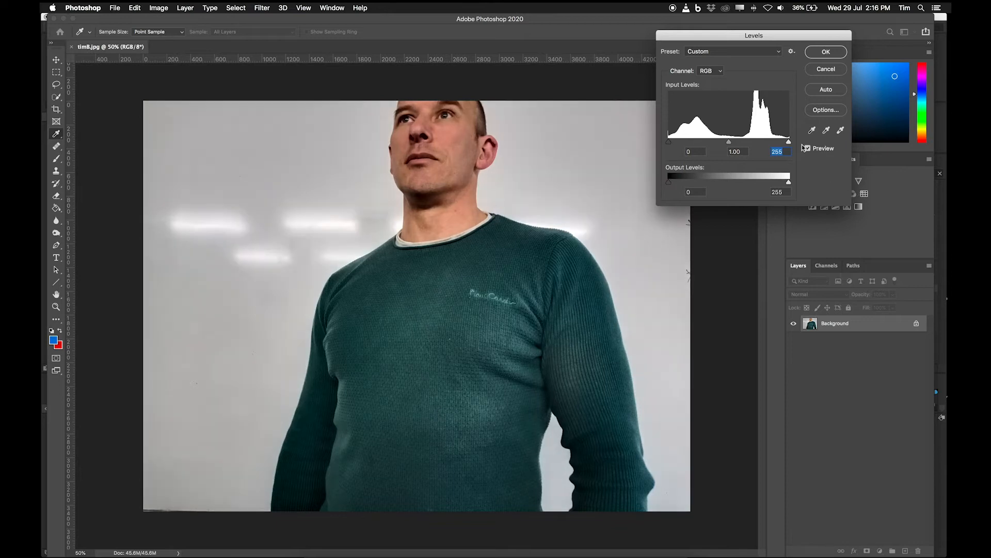
Blow out the portrait's backdrop with Levels using a white input of 153 and a midtone of 0.79.
left_click_drag(789, 143, 742, 149)
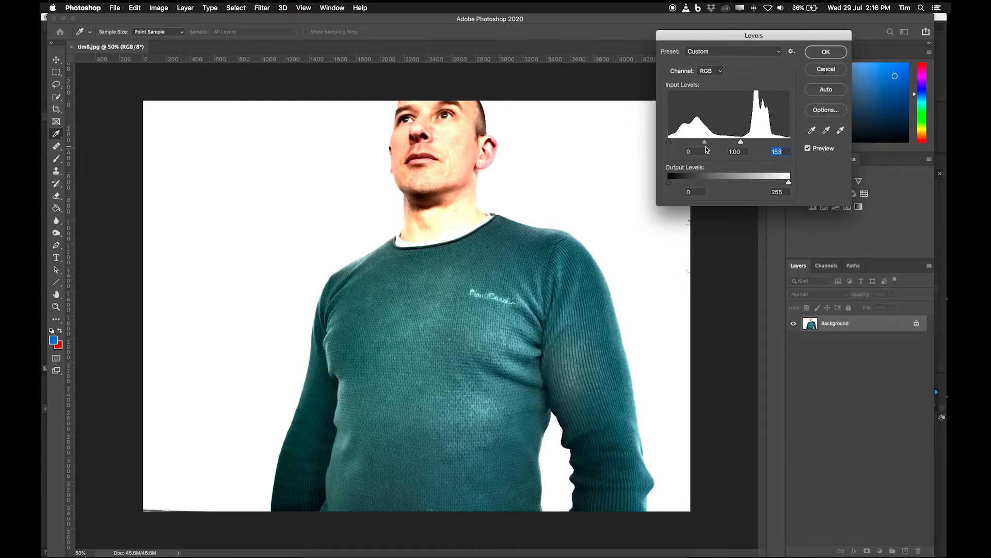
mouse_move(705, 143)
left_mouse_down()
mouse_move(730, 148)
mouse_move(694, 148)
mouse_move(714, 148)
left_mouse_up()
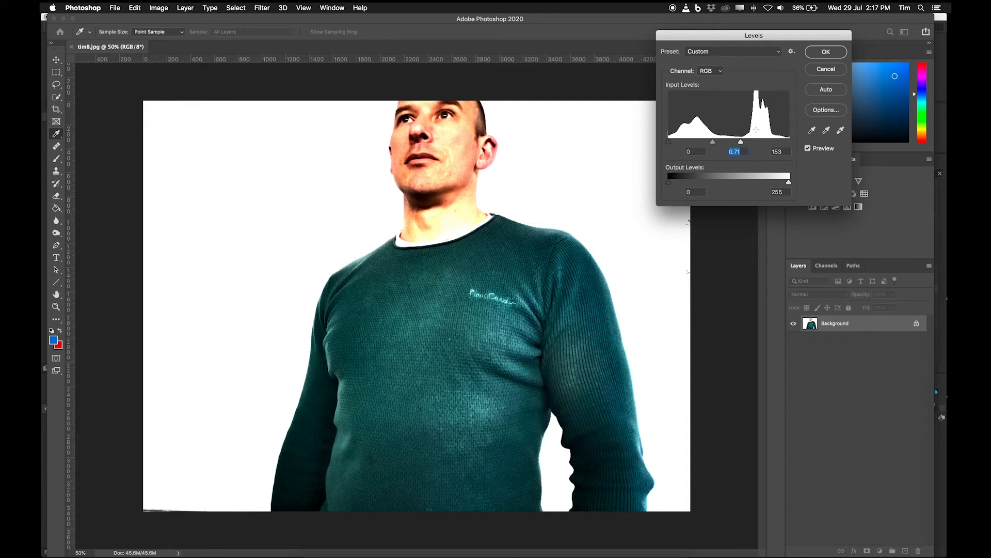
left_click_drag(713, 141, 711, 143)
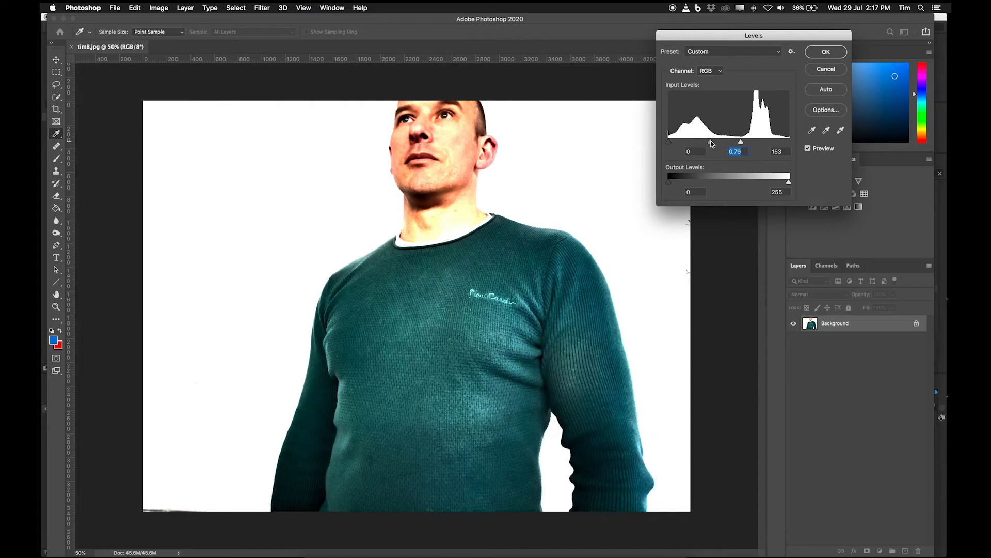
left_click(826, 52)
Save the brightened portrait under a new name with "colour" added, in PNG format with the large file size option.
key("s")
left_click(114, 7)
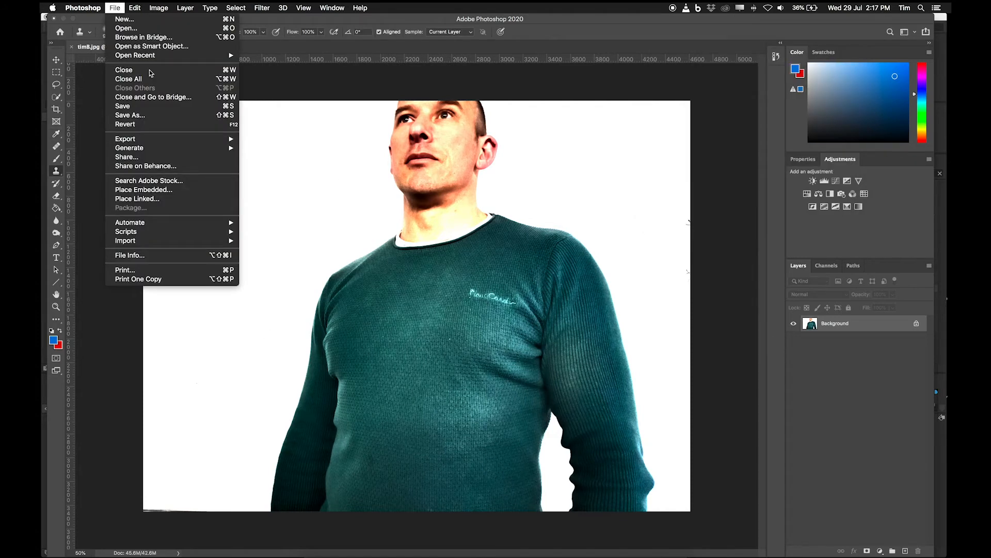
left_click(155, 115)
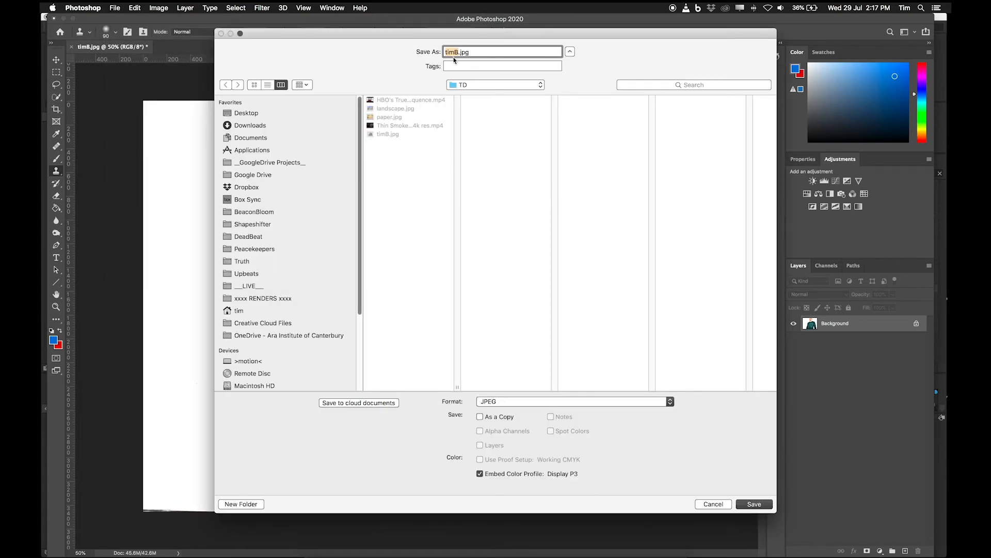
key("Right")
type("colour")
left_click(662, 404)
left_click(640, 472)
left_click(744, 507)
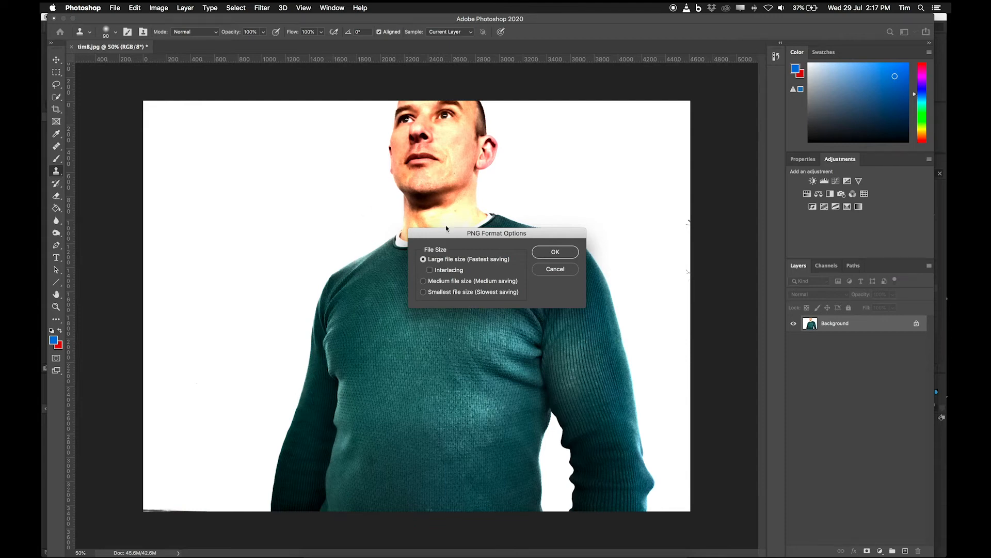
key("Return")
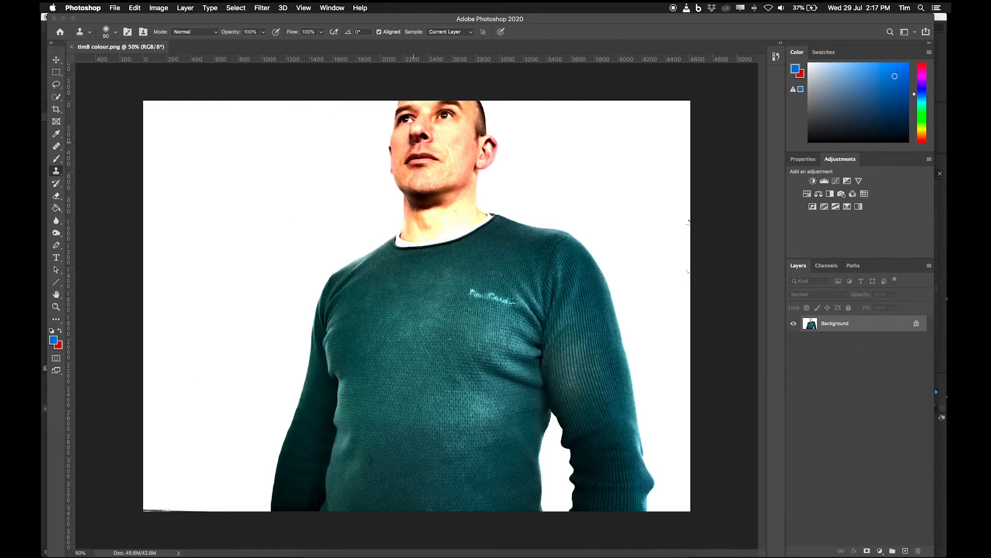
Darken the figure with a second Levels adjustment using a black input level of 232.
left_click(168, 6)
mouse_move(181, 35)
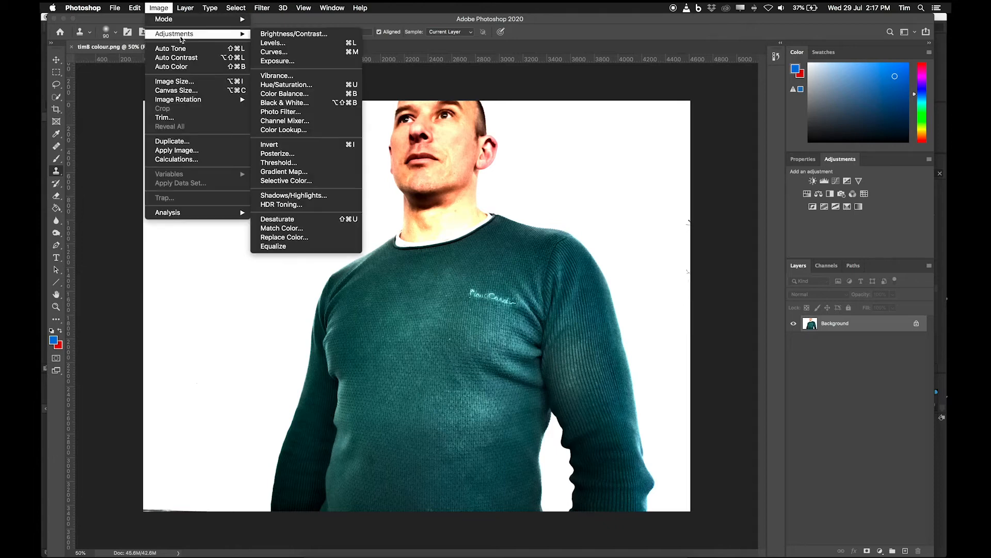
left_click(295, 43)
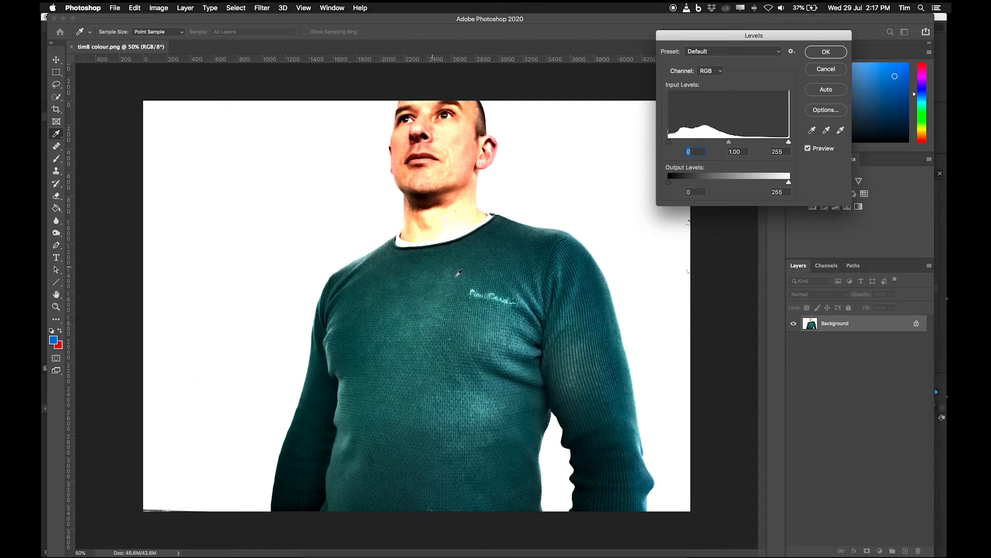
left_click_drag(669, 141, 769, 146)
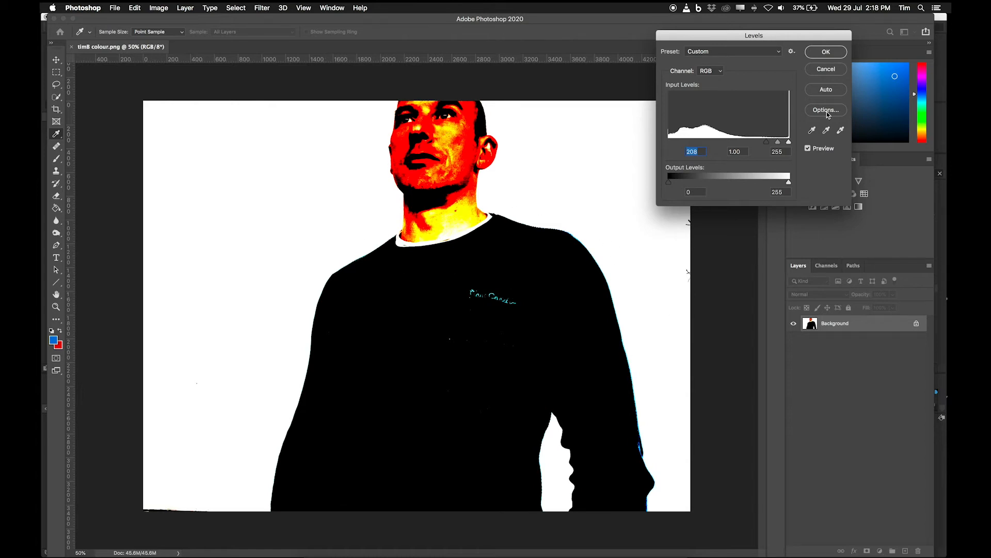
left_click_drag(768, 147, 777, 150)
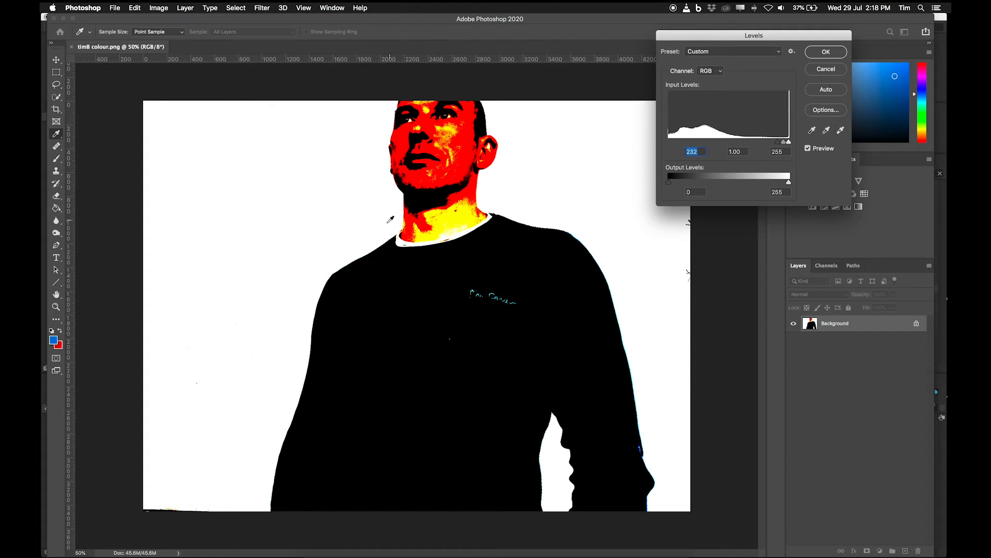
left_click(825, 52)
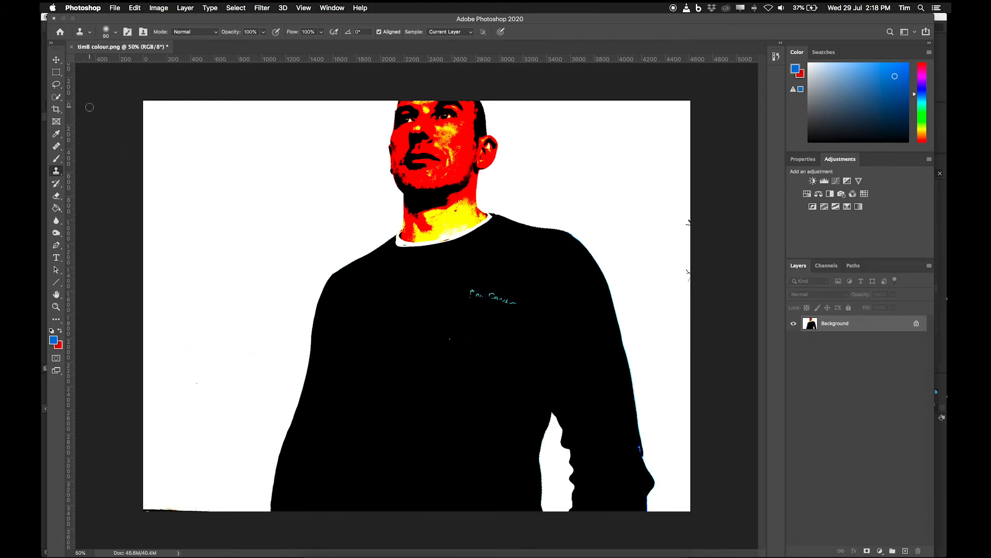
Lasso the logo area on the sweater's chest, fill it with black at 100% opacity, and clear the selection.
left_click(56, 85)
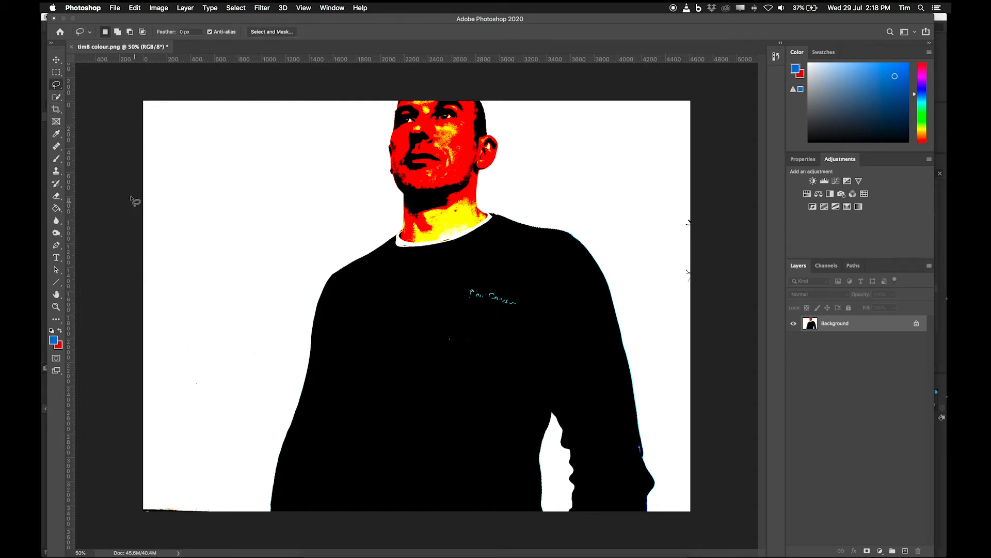
mouse_move(534, 288)
left_mouse_down()
mouse_move(536, 267)
mouse_move(499, 244)
mouse_move(498, 354)
mouse_move(548, 310)
left_mouse_up()
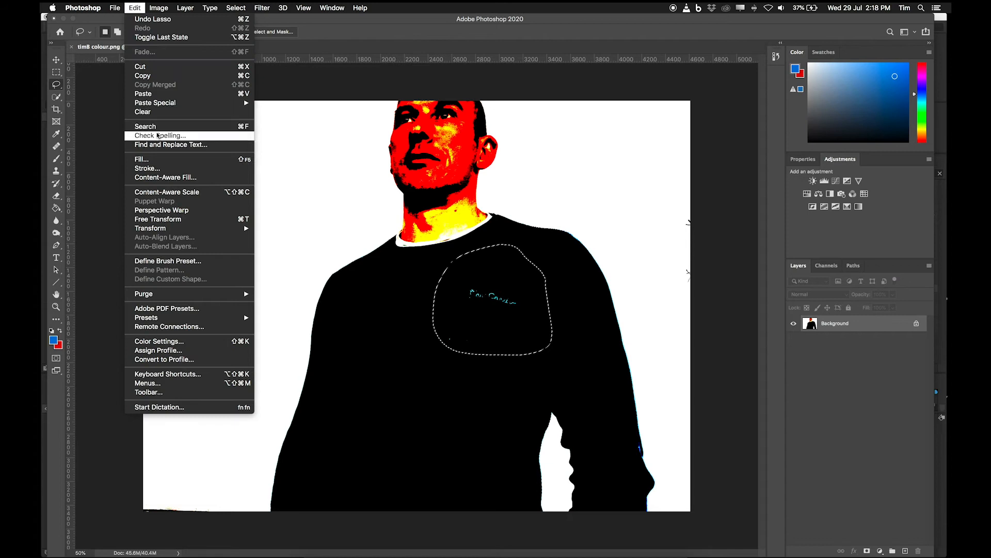
left_click(142, 159)
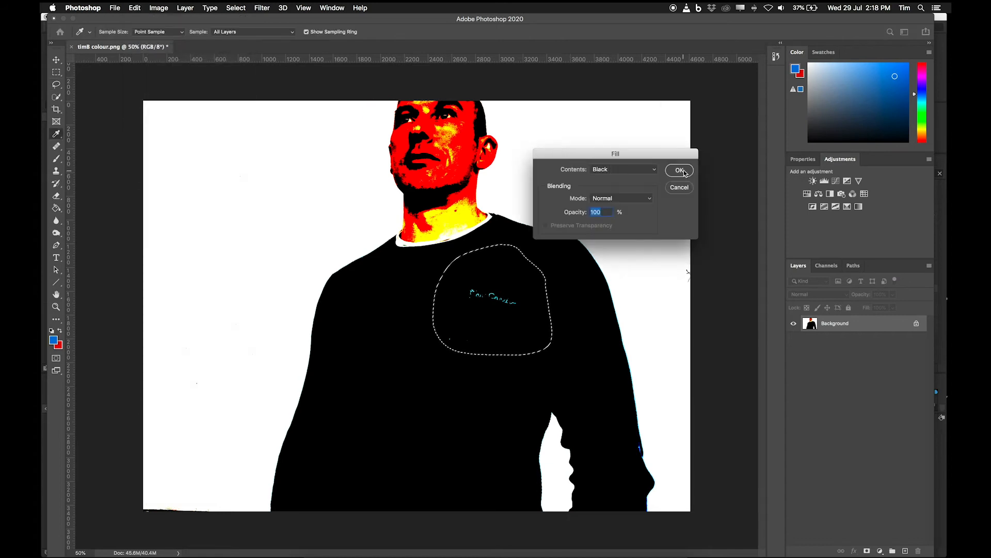
key("Return")
key("super+equal")
key("super+equal")
key("super+equal")
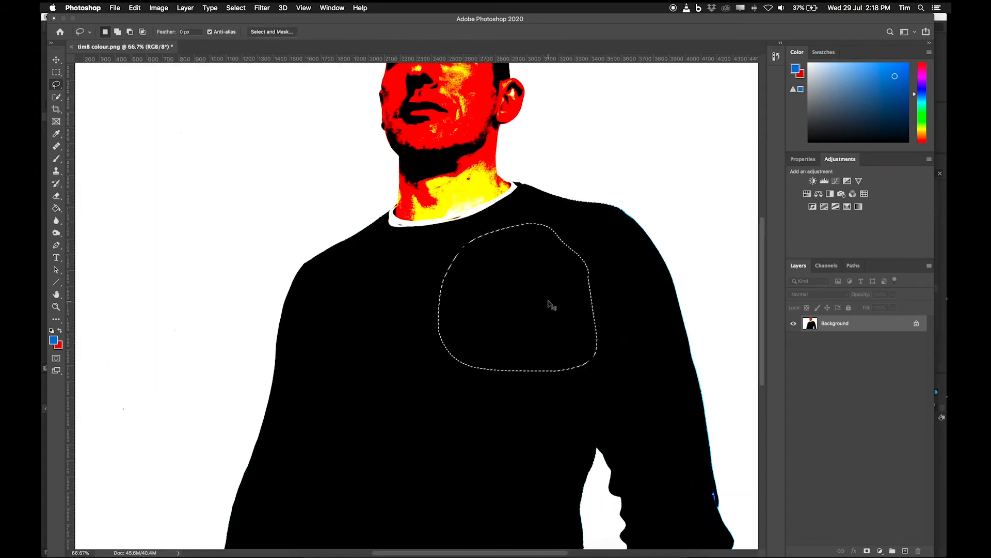
left_click_drag(481, 246, 326, 546)
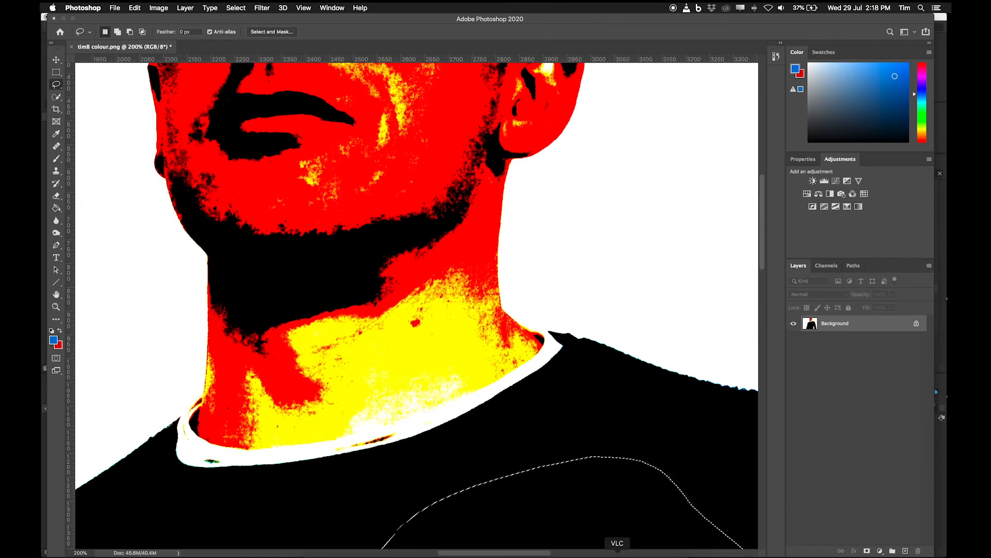
left_click(210, 8)
left_click(247, 28)
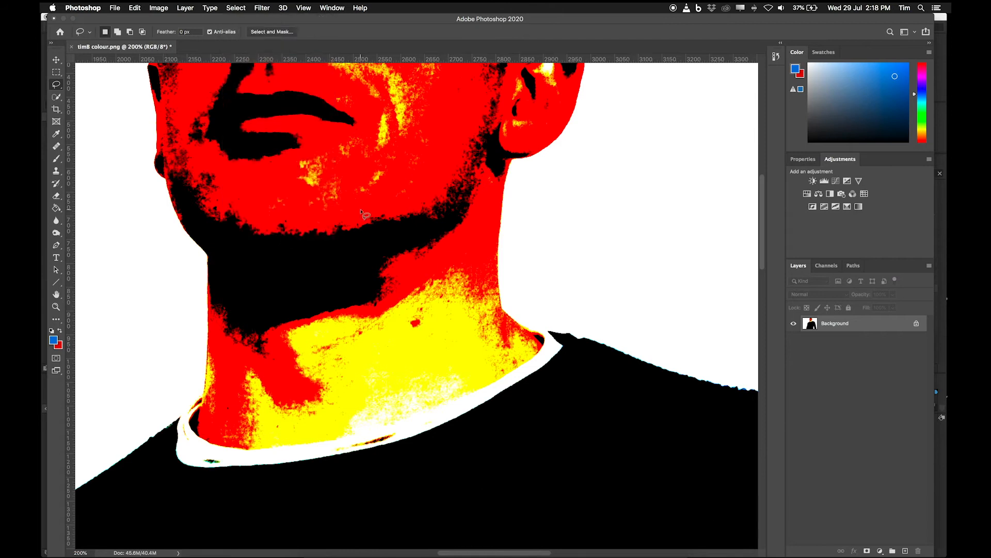
Select the neck, shirt collar, chin and lower face with the Quick Selection tool.
left_click(58, 97)
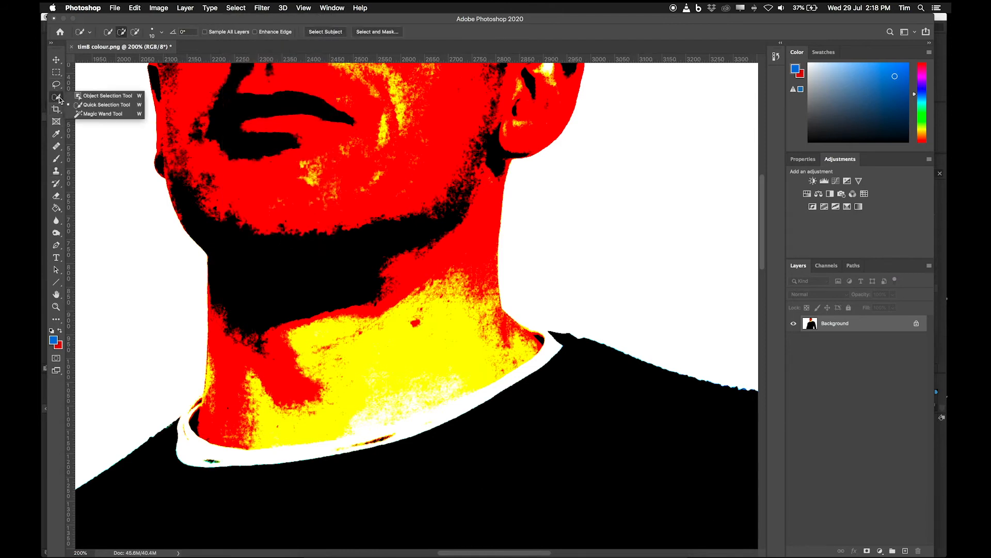
left_click(116, 105)
left_click_drag(473, 231, 442, 336)
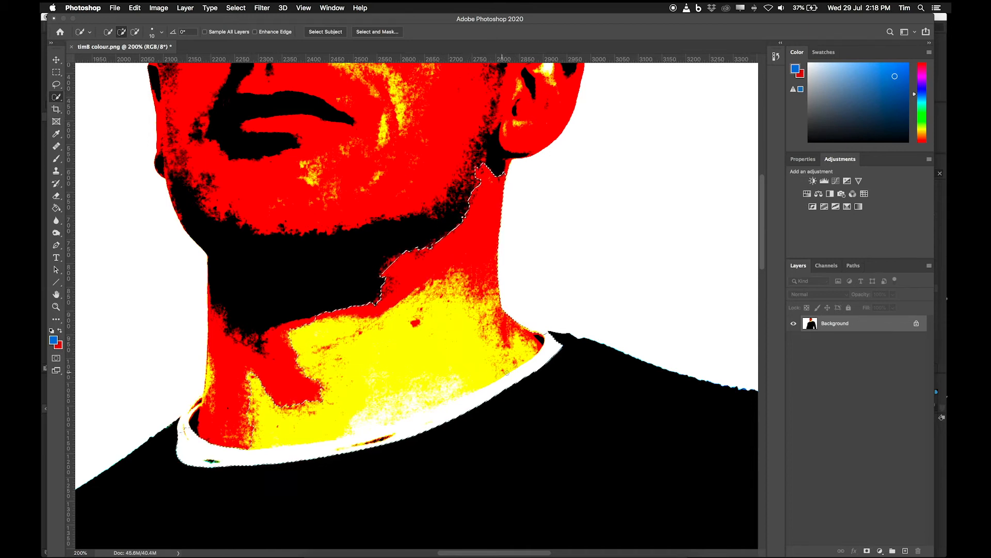
left_click(233, 381)
mouse_move(233, 381)
left_mouse_down()
mouse_move(310, 289)
mouse_move(299, 284)
mouse_move(276, 187)
left_mouse_up()
left_click(271, 149)
left_click(309, 177)
left_click(263, 198)
left_click(200, 114)
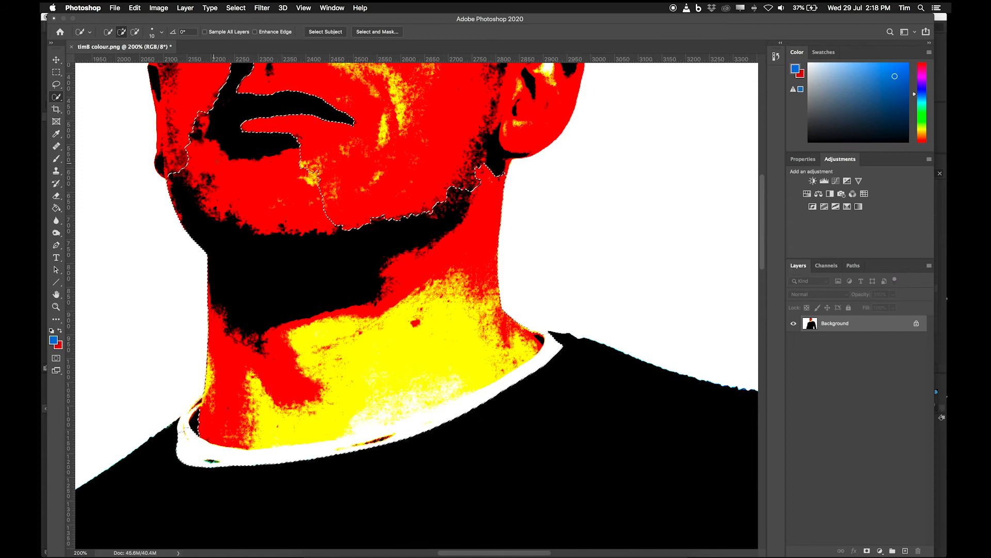
left_click(419, 89)
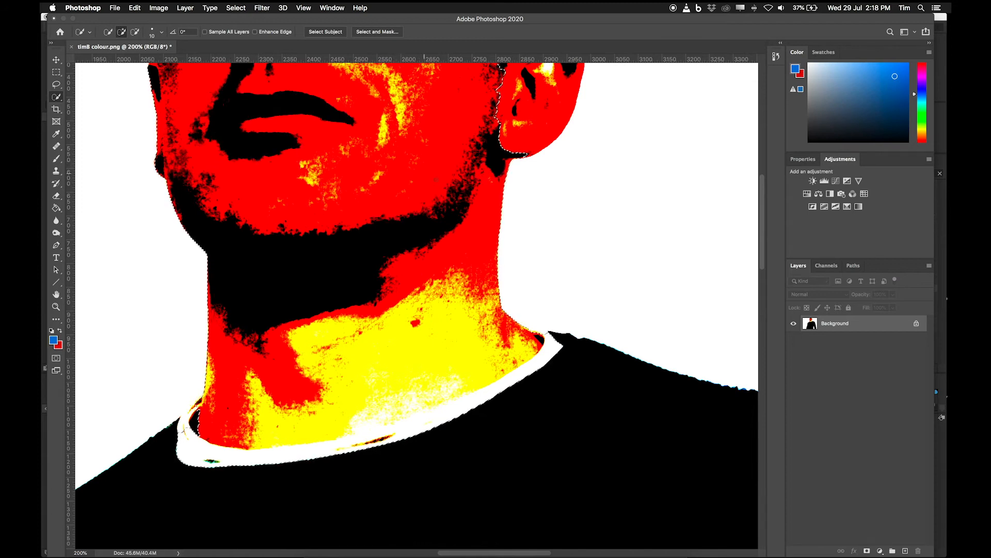
Extend the quick selection over the ear, the hair beside it and both eye areas.
key("super+minus")
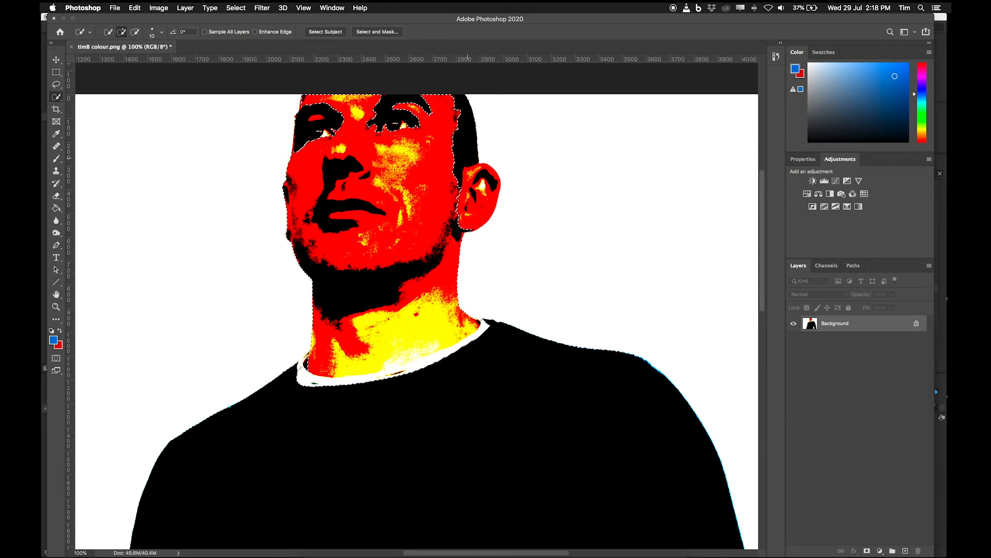
left_click_drag(475, 178, 472, 158)
left_click_drag(413, 111, 374, 117)
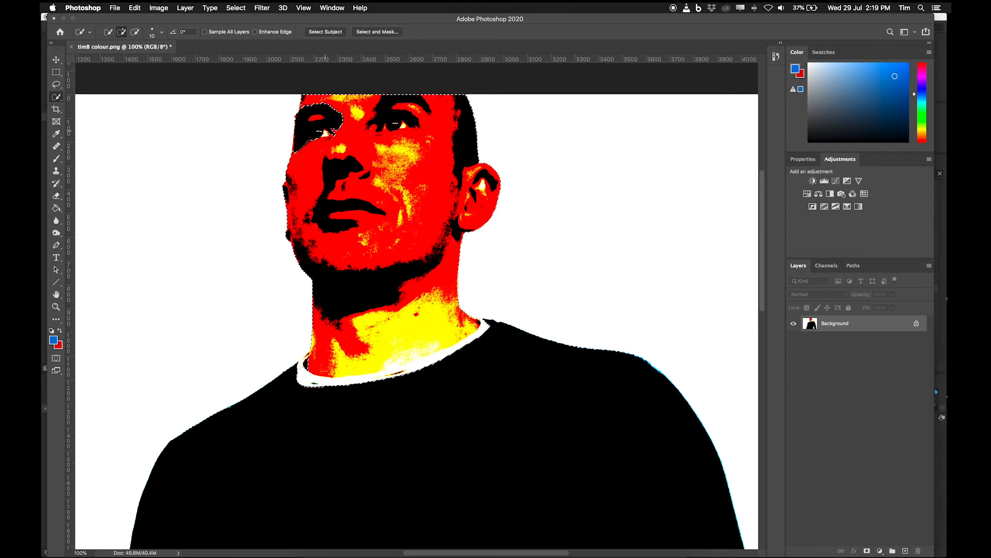
left_click_drag(328, 129, 341, 124)
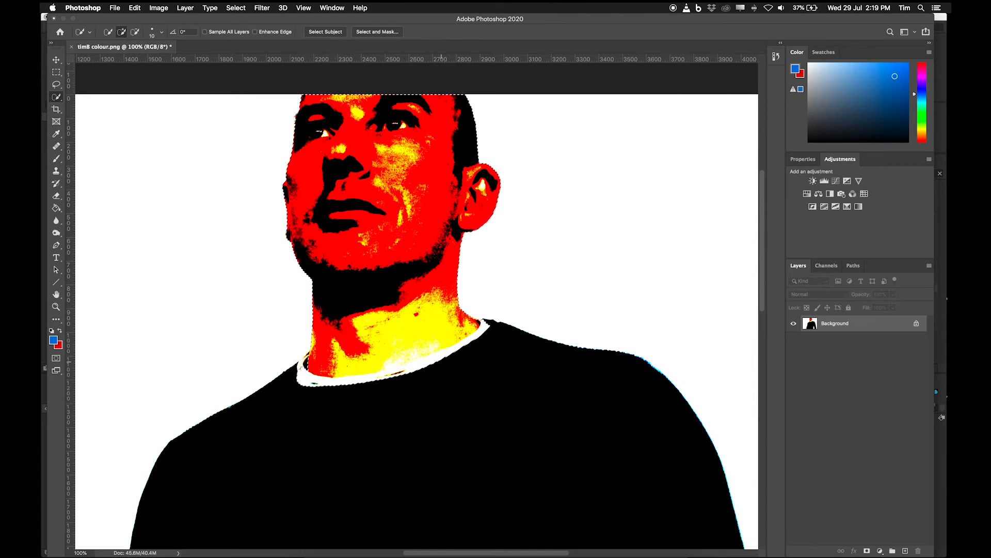
Add the whole white shirt collar and the dark gaps around it to the head-and-neck selection with the Lasso tool.
key("super+equal")
key("super+equal")
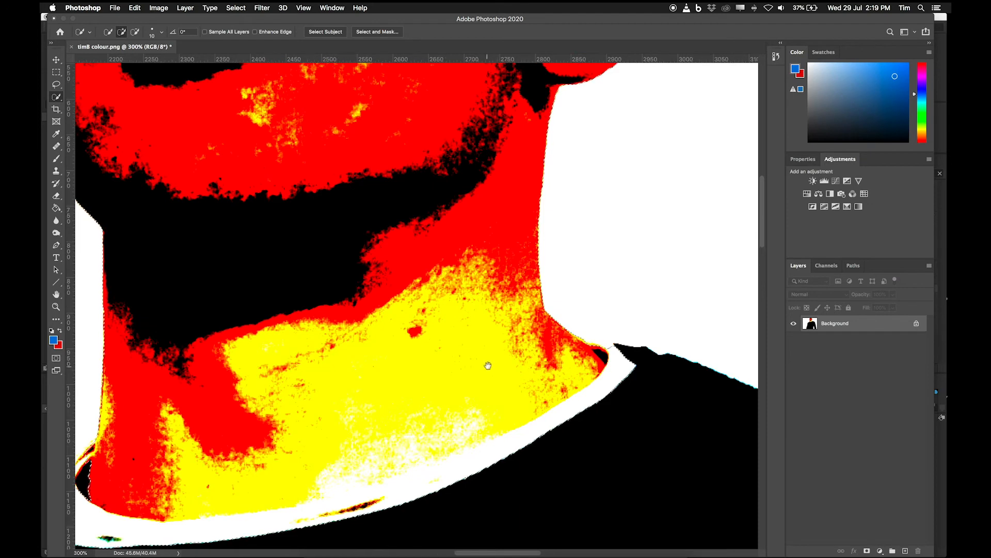
scroll(633, 313, "down", 3)
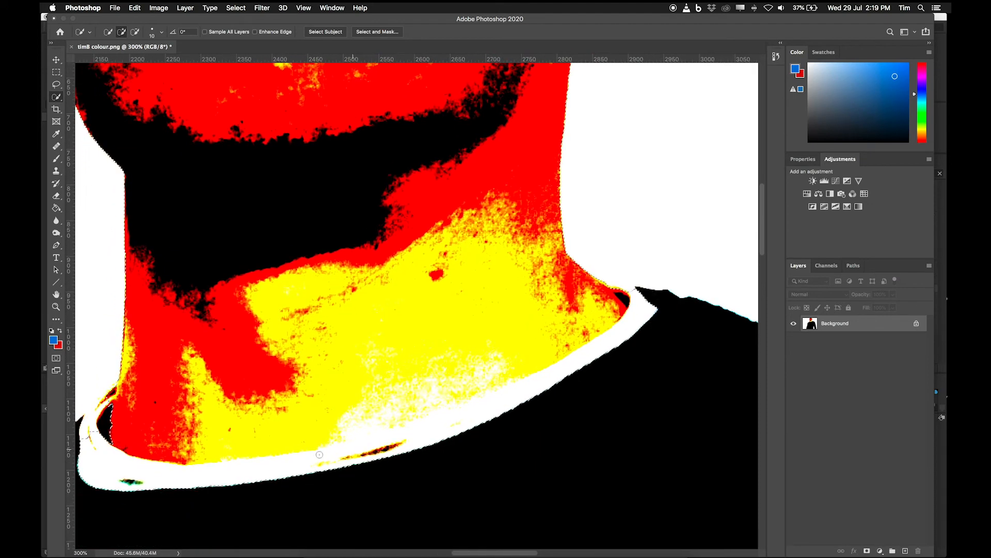
scroll(166, 444, "left", 3)
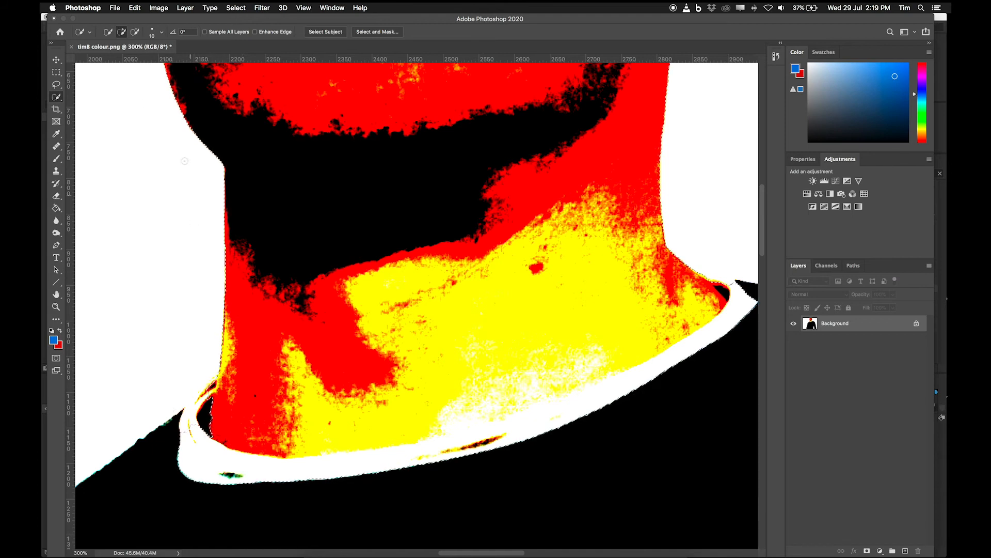
left_click(57, 86)
key("shift")
left_click_drag(227, 363, 203, 389)
mouse_move(159, 468)
left_mouse_down()
mouse_move(279, 504)
mouse_move(292, 491)
left_mouse_up()
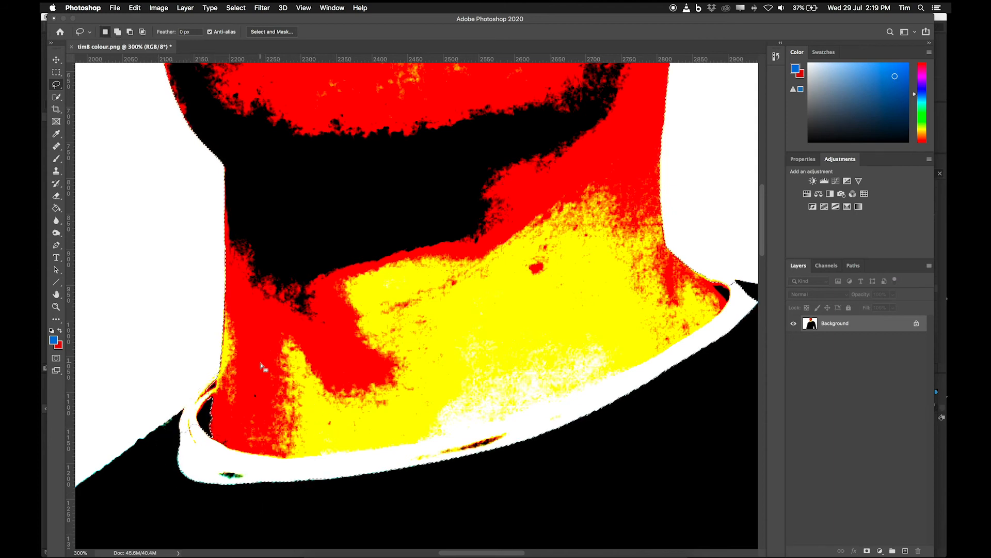
key("shift")
mouse_move(174, 493)
left_mouse_down()
mouse_move(228, 520)
mouse_move(459, 520)
mouse_move(604, 493)
mouse_move(746, 341)
left_mouse_up()
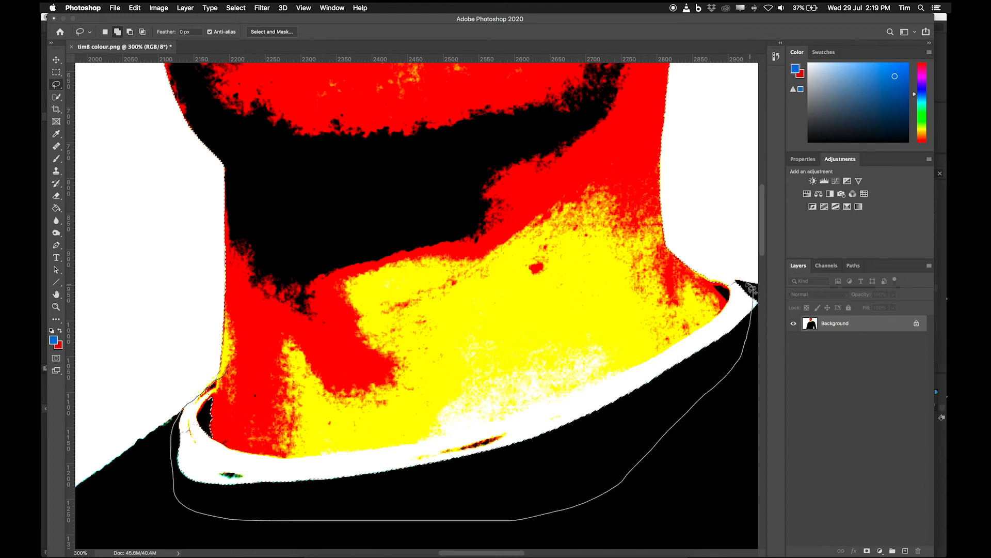
left_click_drag(743, 285, 586, 288)
Fill the selected face, neck and collar with black at 100% opacity and clear the selection.
key("super+minus")
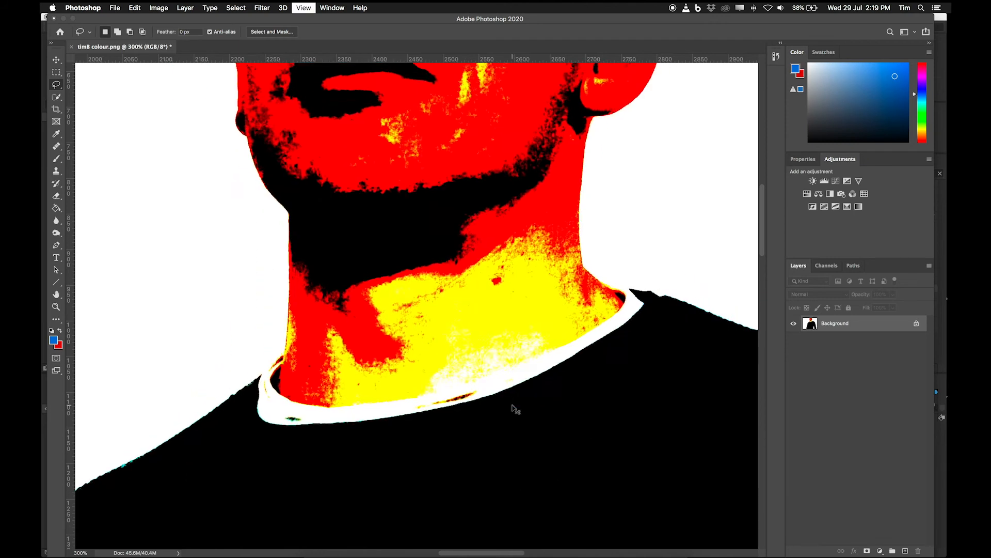
key("super+minus")
key("super+minus")
key("super+minus")
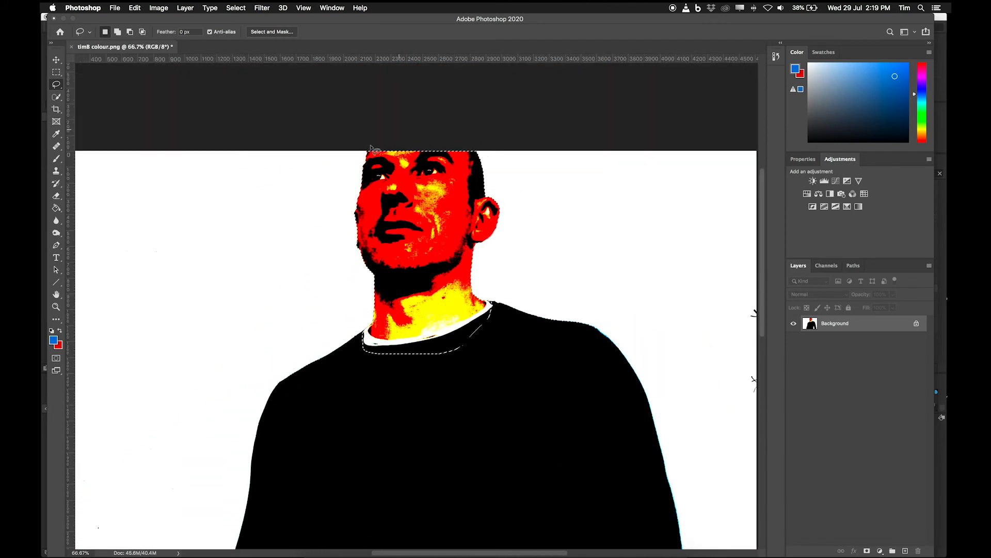
left_click(135, 8)
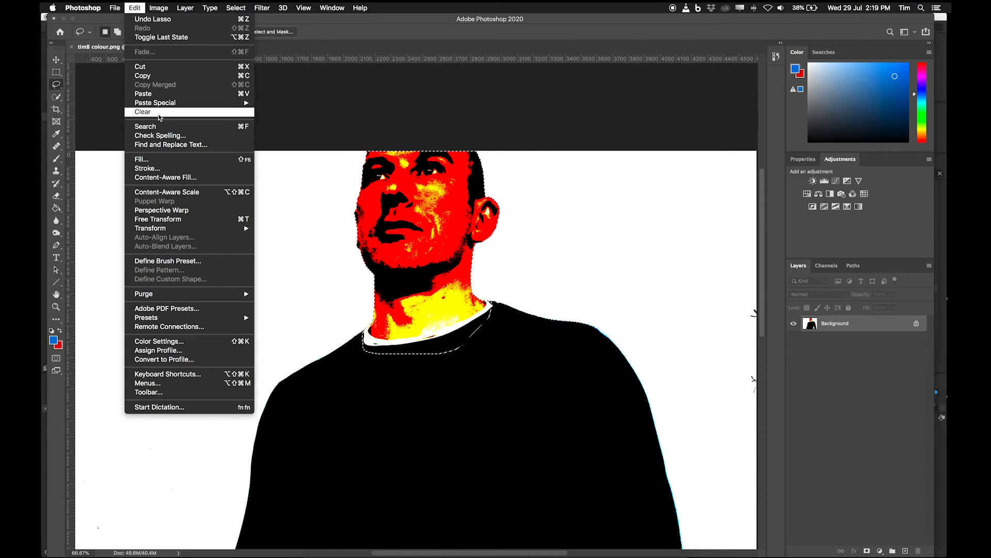
left_click(164, 159)
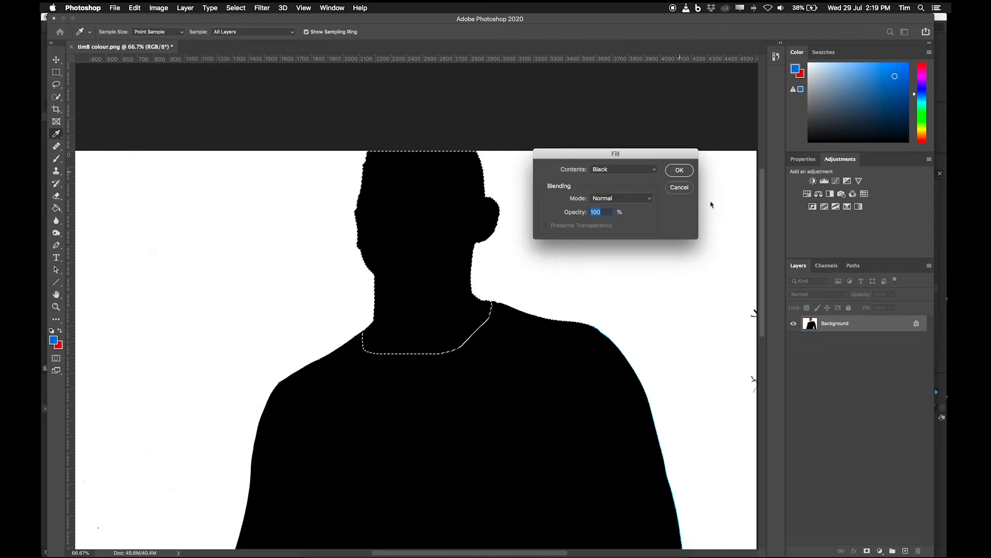
key("Return")
key("l")
key("super+d")
Lasso the stray dark marks in the lower-left corner of the photo's background, fill the area with white, and deselect.
left_click_drag(465, 353, 617, 140)
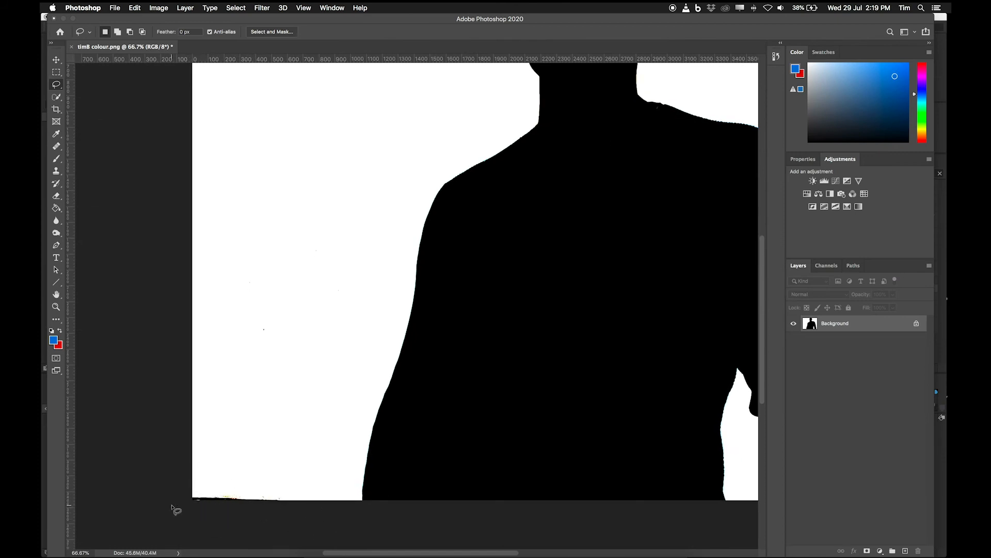
mouse_move(233, 406)
left_mouse_down()
mouse_move(325, 448)
mouse_move(348, 475)
left_mouse_up()
mouse_move(286, 541)
left_mouse_down()
mouse_move(182, 513)
mouse_move(177, 380)
left_mouse_up()
left_click(136, 8)
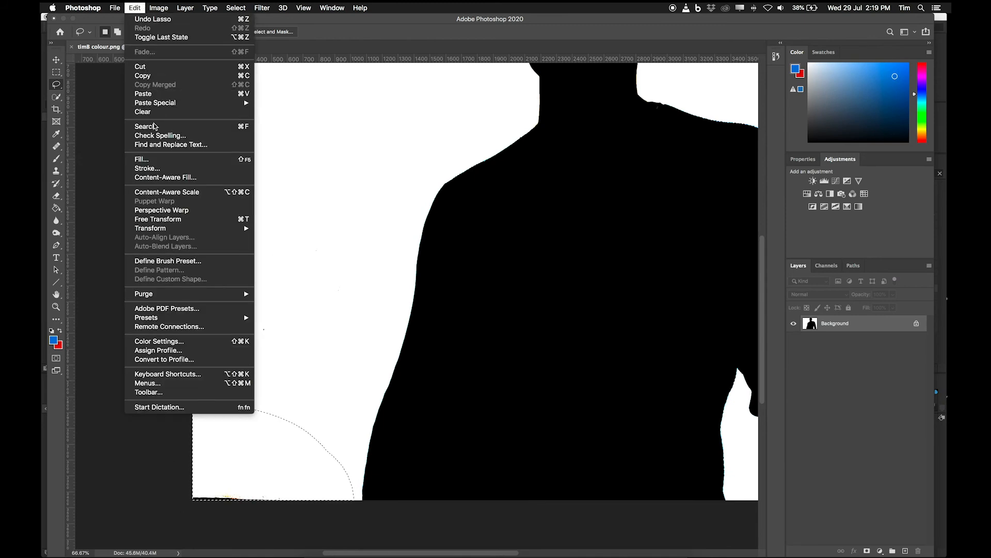
left_click(171, 158)
left_click(632, 169)
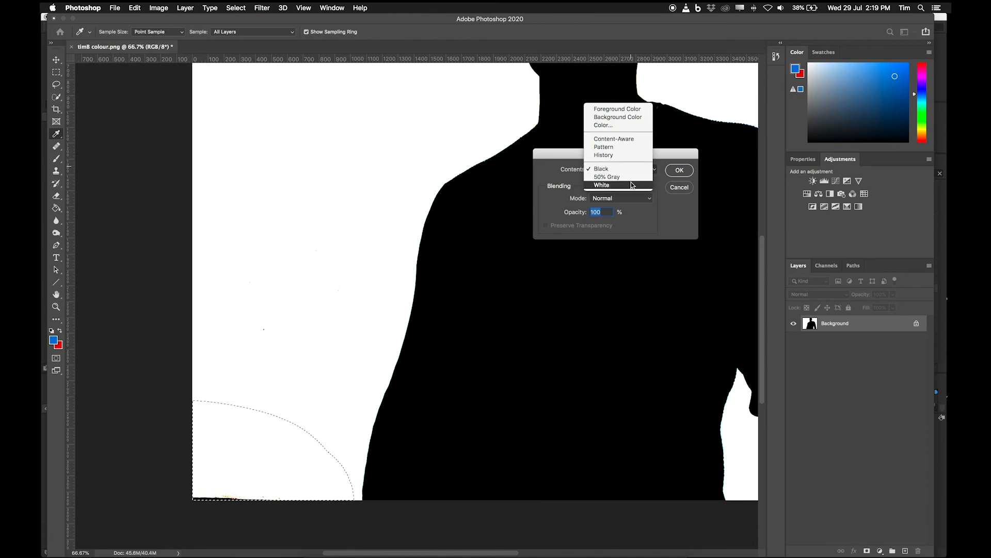
left_click(630, 188)
key("Return")
key("l")
key("ctrl+d")
Lasso the blue speckled patch inside the right-hand sleeve's outer edge near the cuff, fill it with black, and clear the selection.
key("super+minus")
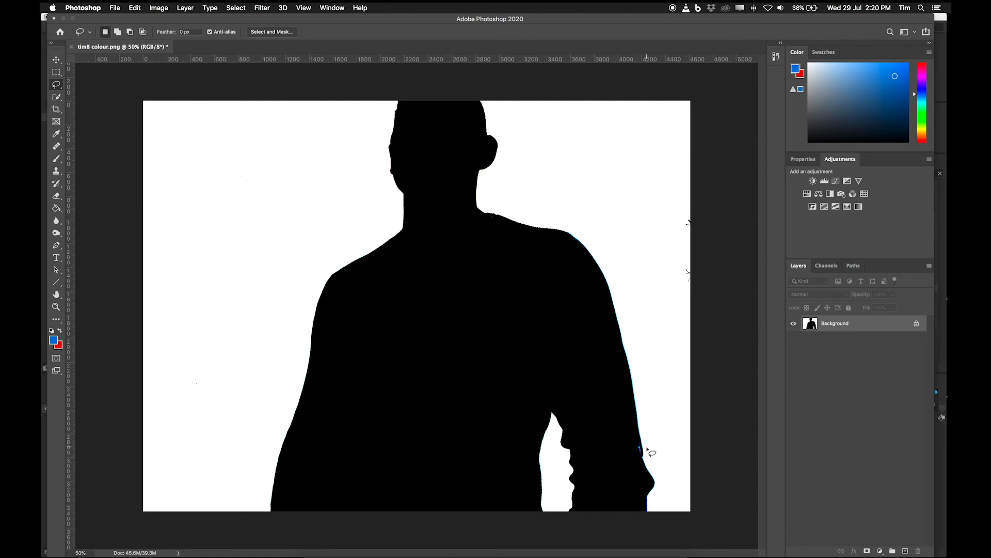
key("super+equal")
key("super+equal")
key("super+equal")
key("super+equal")
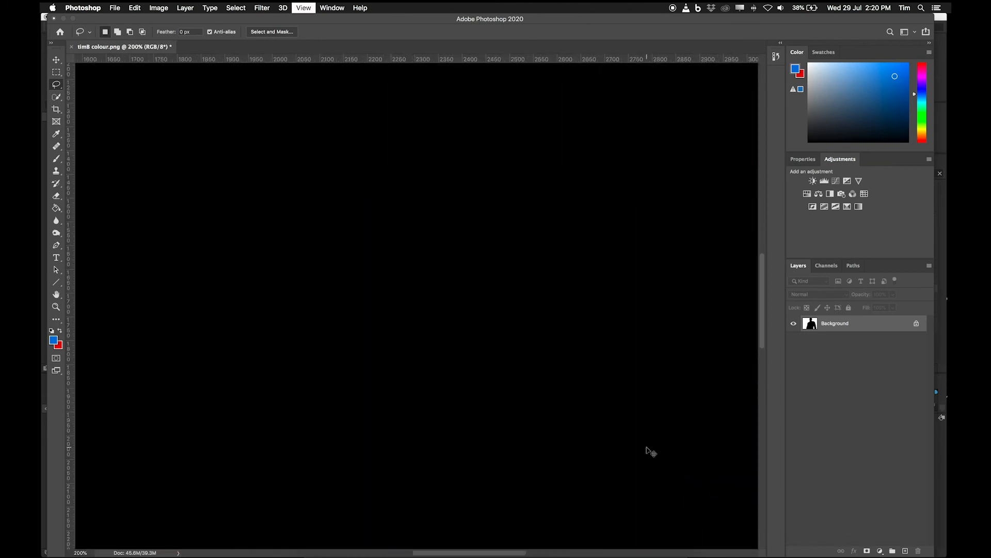
left_click_drag(601, 361, 170, 203)
left_click_drag(527, 332, 115, 272)
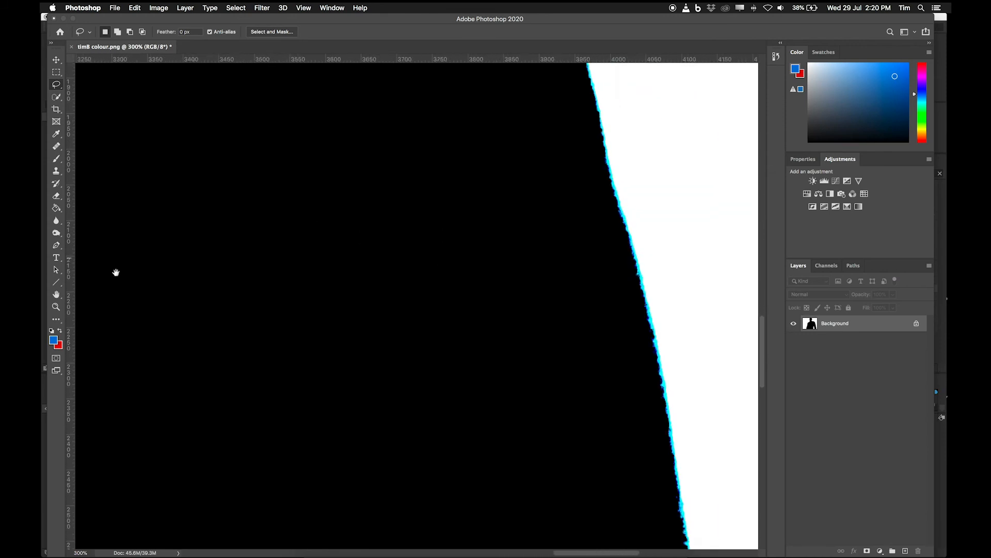
mouse_move(334, 280)
left_mouse_down()
mouse_move(450, 100)
mouse_move(455, 301)
left_mouse_up()
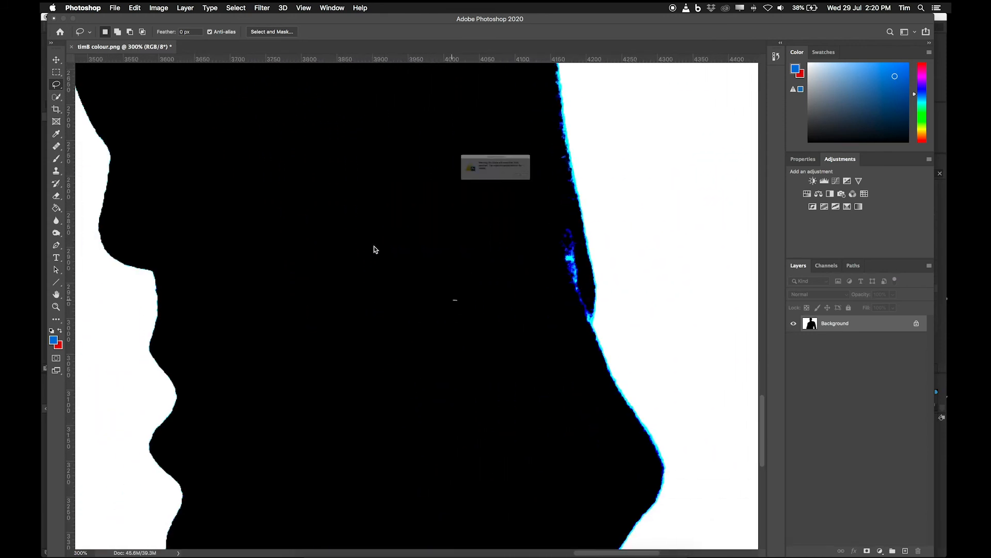
left_click(573, 193)
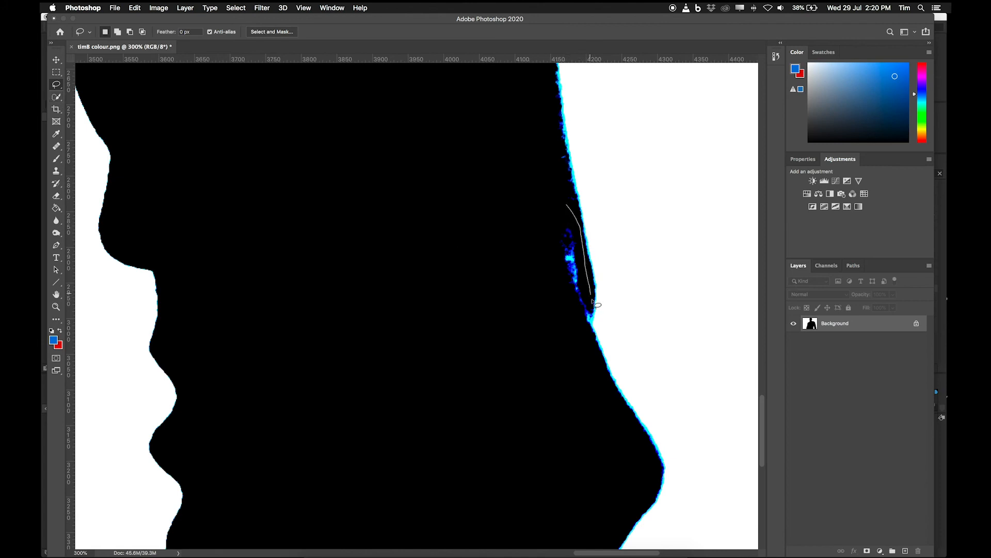
mouse_move(575, 357)
left_mouse_down()
mouse_move(503, 240)
mouse_move(530, 192)
left_mouse_up()
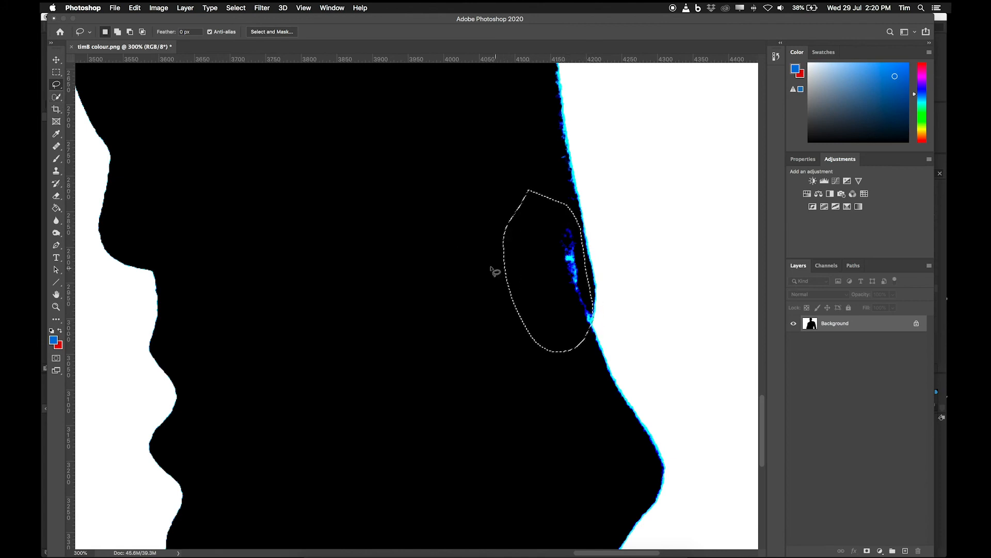
left_click(134, 8)
left_click(180, 160)
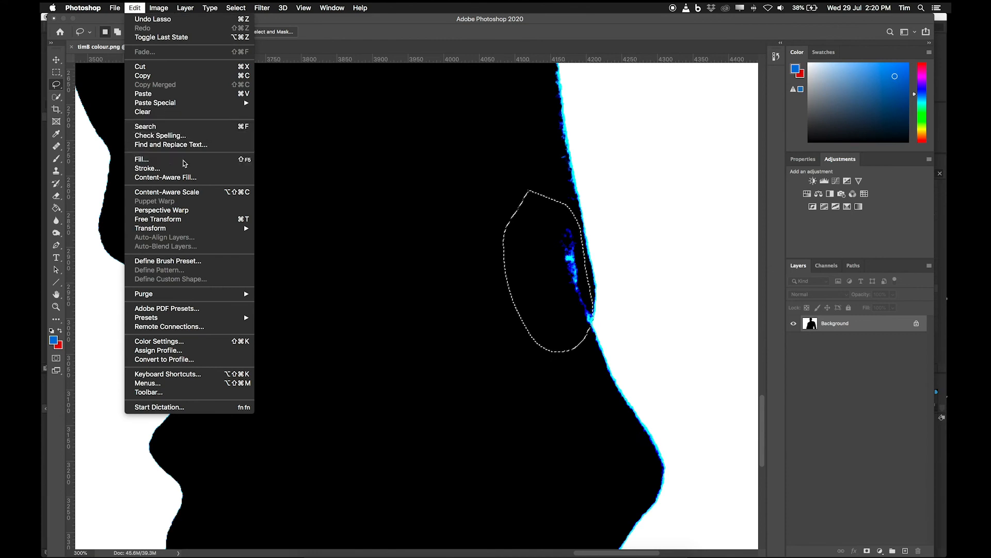
left_click(649, 171)
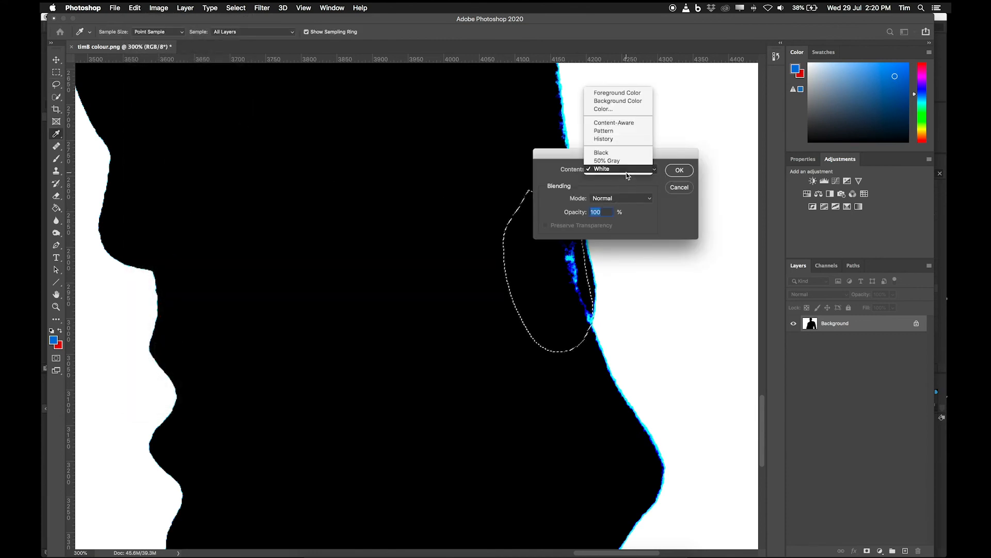
left_click(636, 157)
left_click(680, 170)
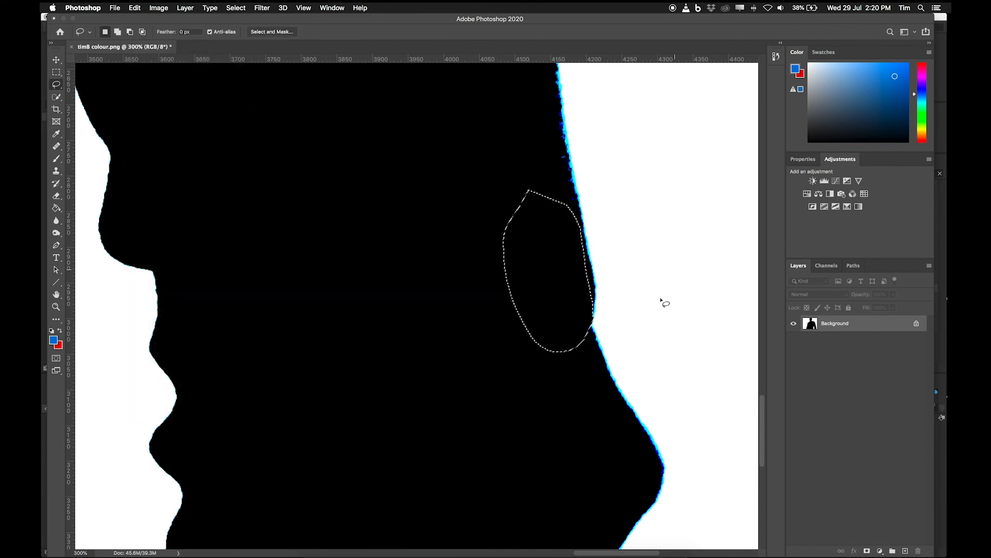
left_click(661, 300)
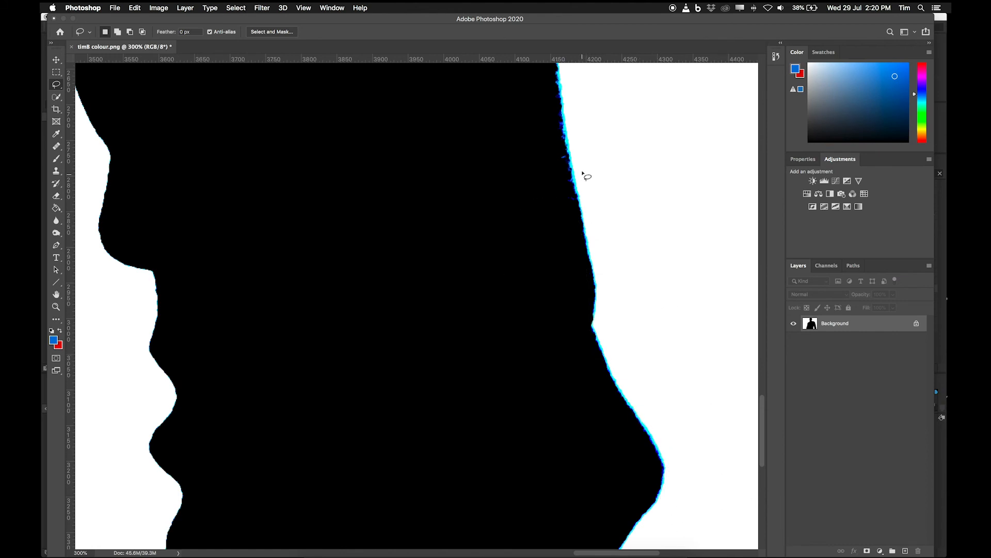
Examine the cyan fringe along the outer edge of the right-hand sleeve, and check the whole silhouette.
key("super+minus")
left_click_drag(418, 215, 343, 358)
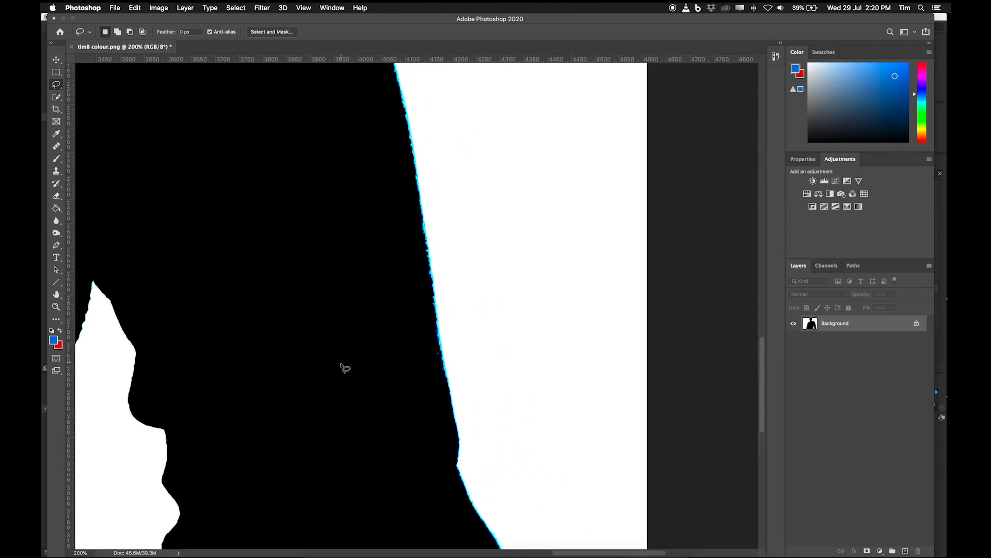
left_click_drag(376, 208, 335, 319)
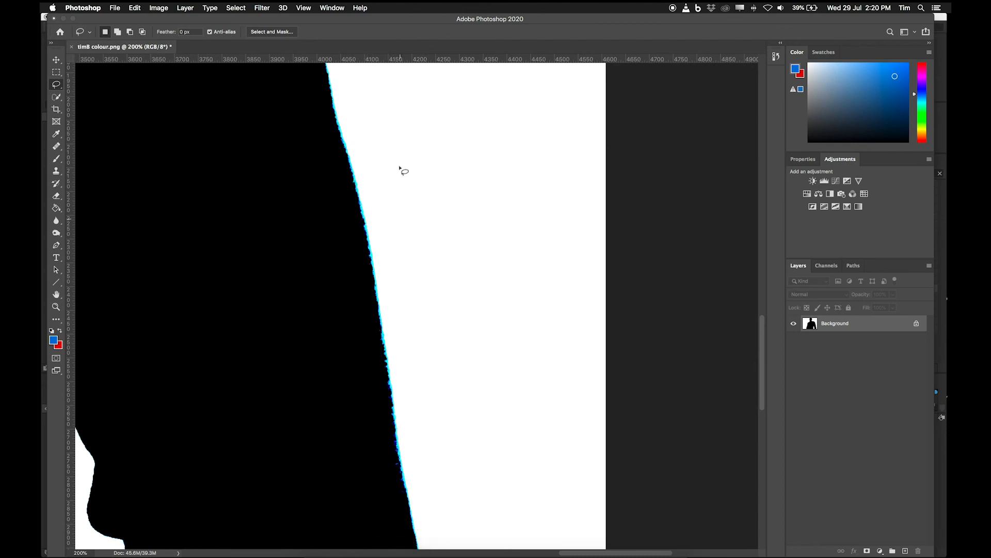
key("super+minus")
key("super+minus")
key("super+minus")
key("super+minus")
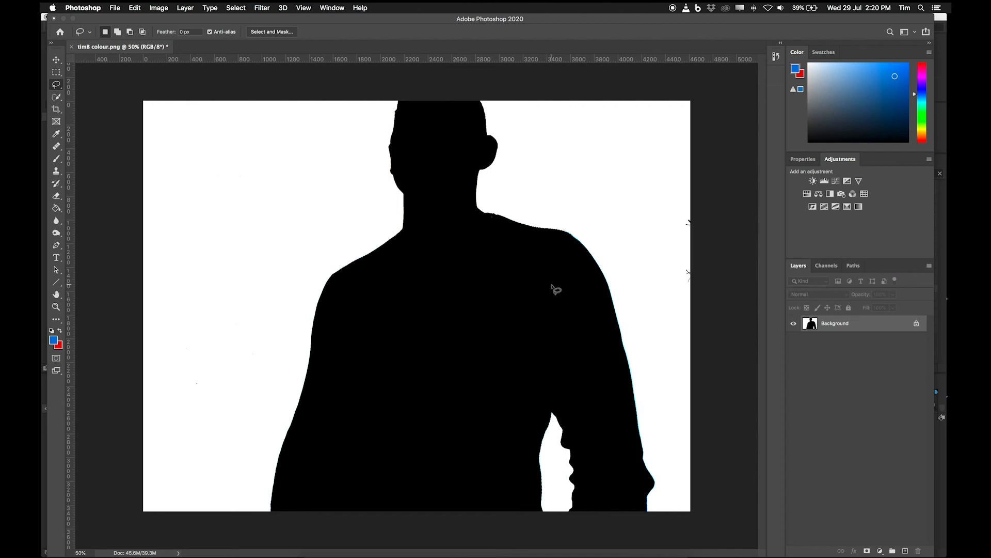
Save the silhouette as a separate PNG named "timB BW.png" in the TD folder.
left_click(110, 7)
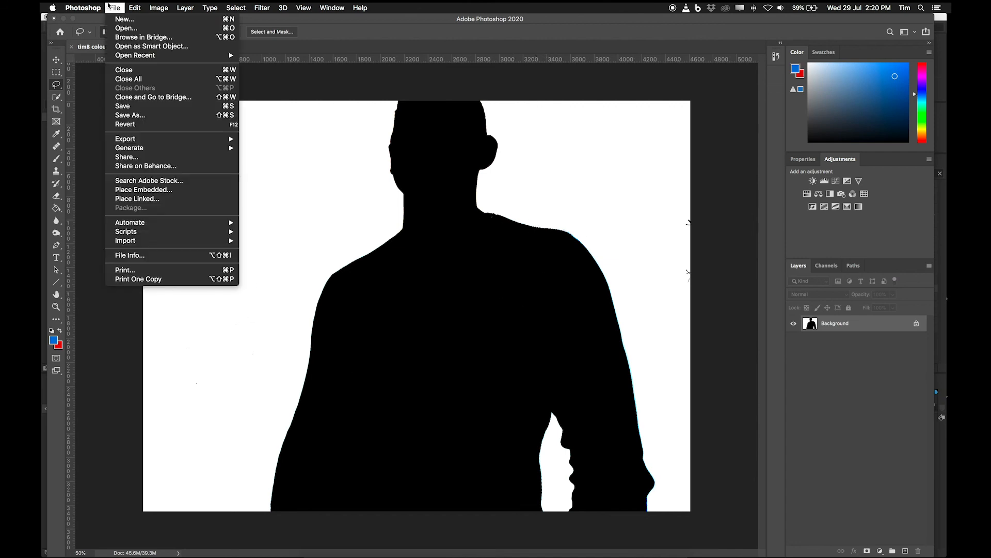
left_click(149, 114)
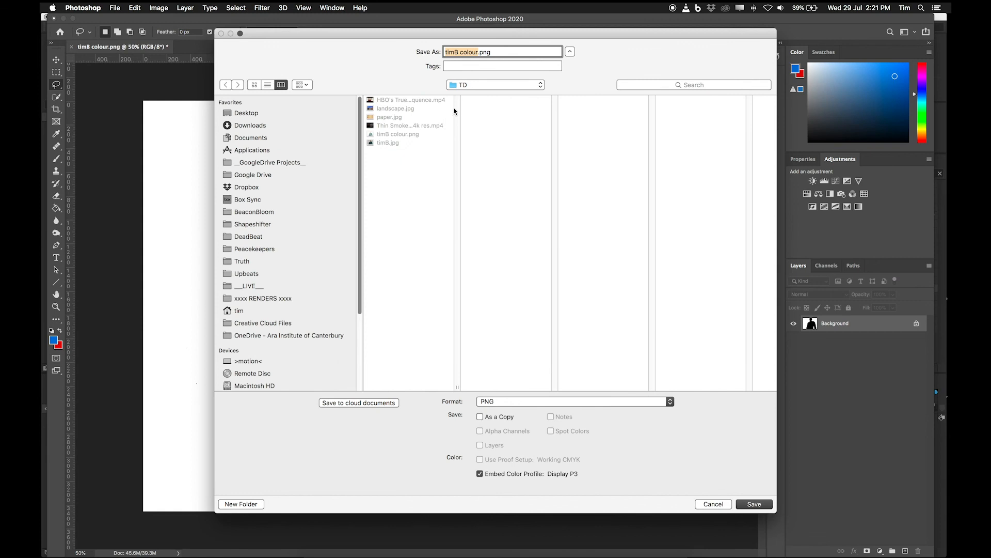
left_click(479, 53)
left_click(755, 504)
left_click(562, 256)
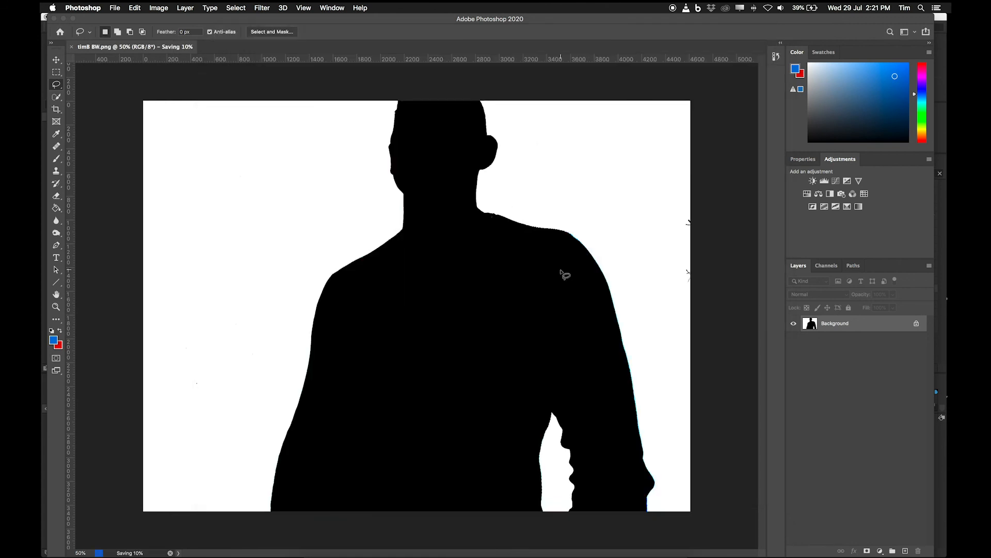